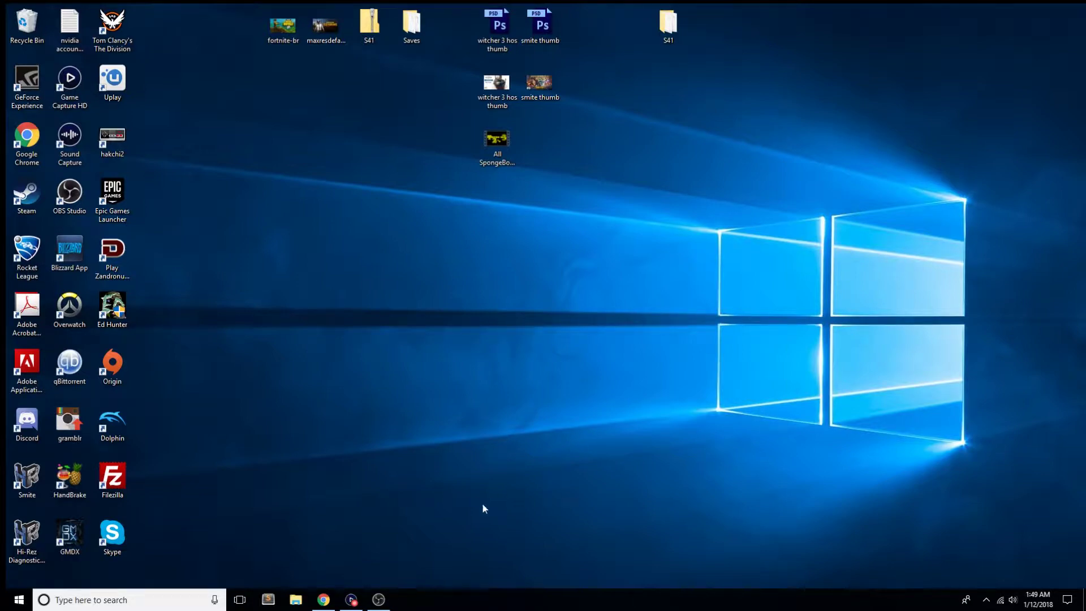
# Open the Cortana search panel from the taskbar's 'Type here to search' box
pyautogui.click(145, 607)
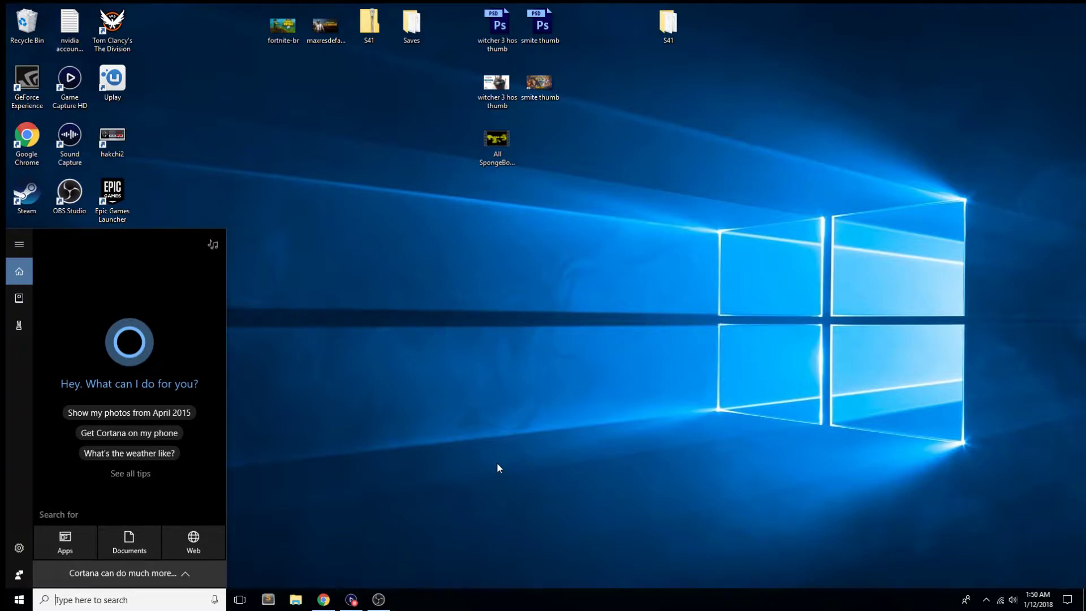
# Open Control Panel by searching 'control', then search its settings for 'media'
pyautogui.write('control')
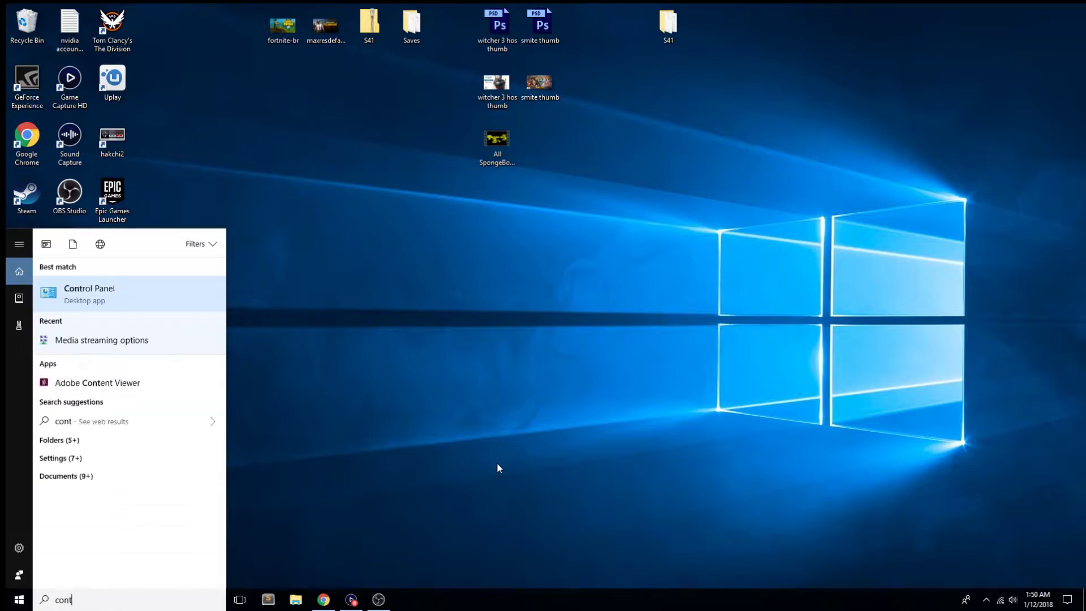
pyautogui.click(169, 296)
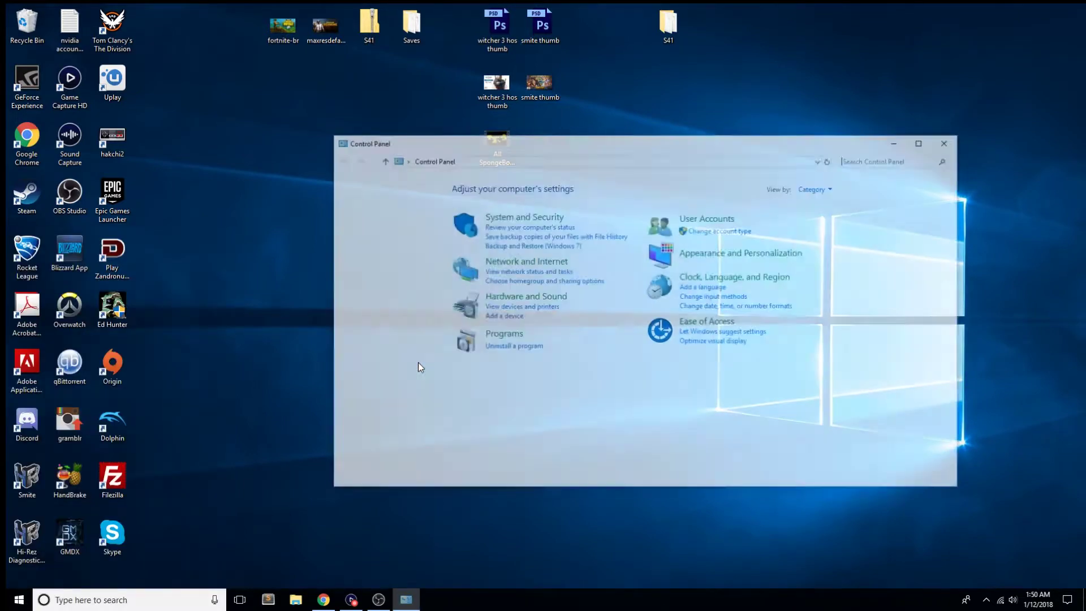
pyautogui.click(886, 160)
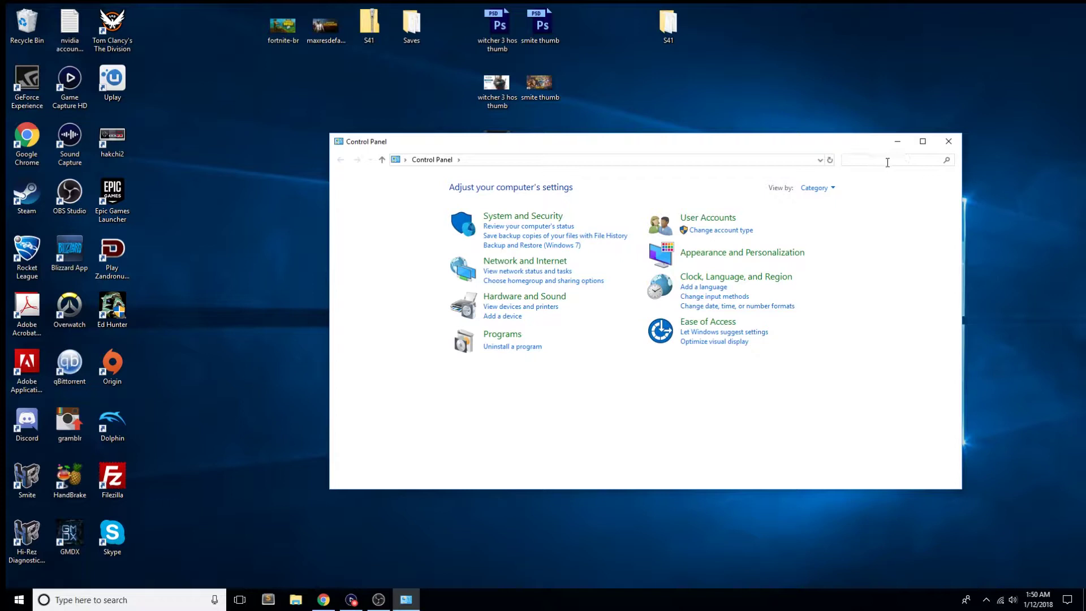
pyautogui.write('media')
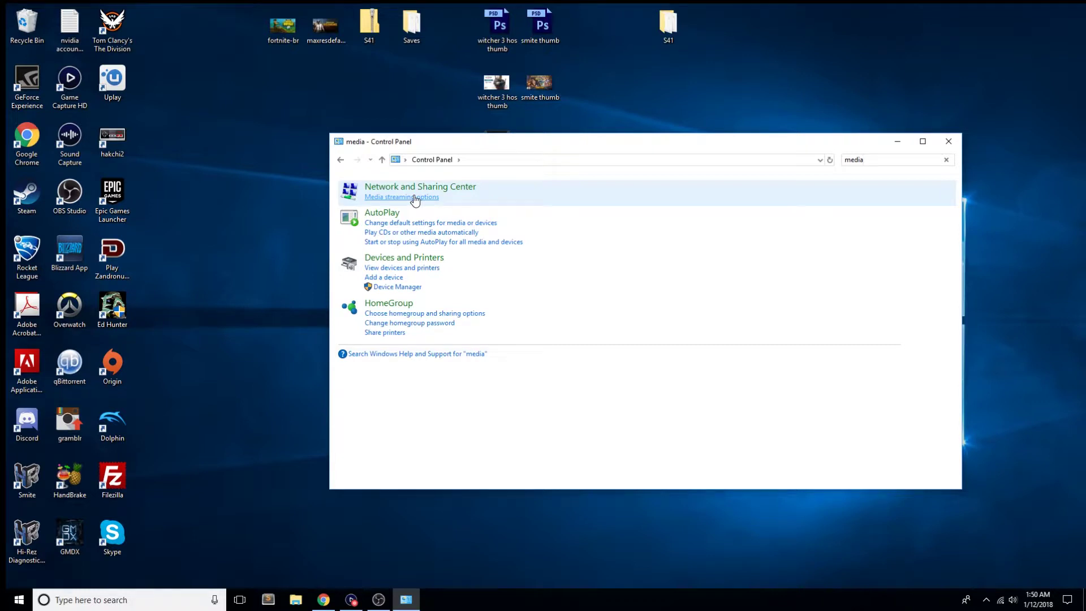
# Open Network and Sharing Center's media streaming options page
pyautogui.click(415, 198)
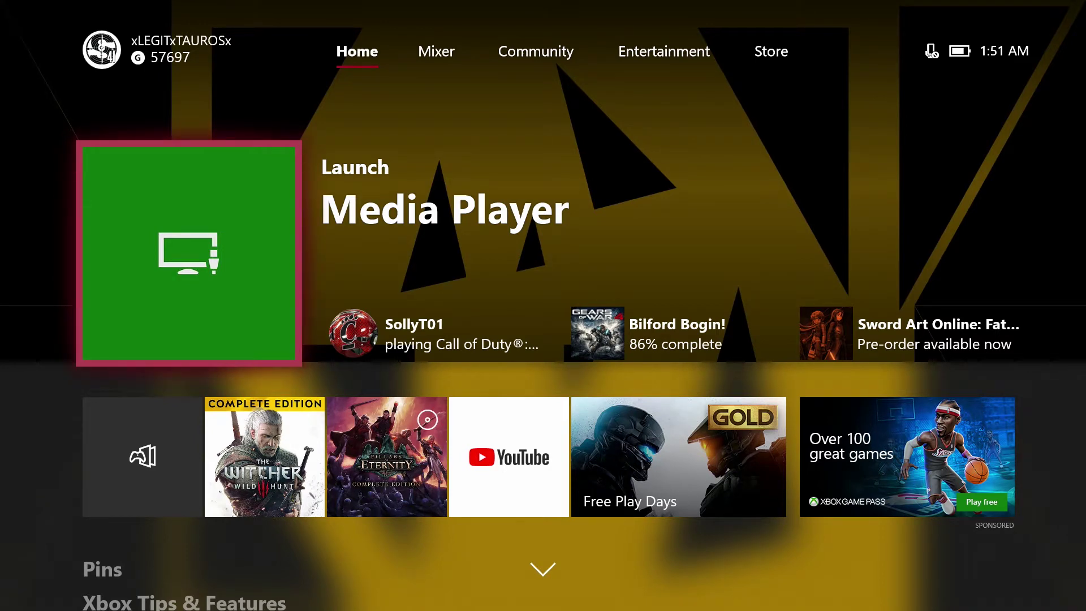
# Launch Media Player on the Xbox and browse the PC library's Music, Pictures, Playlists and Videos folders
pyautogui.press('Down')
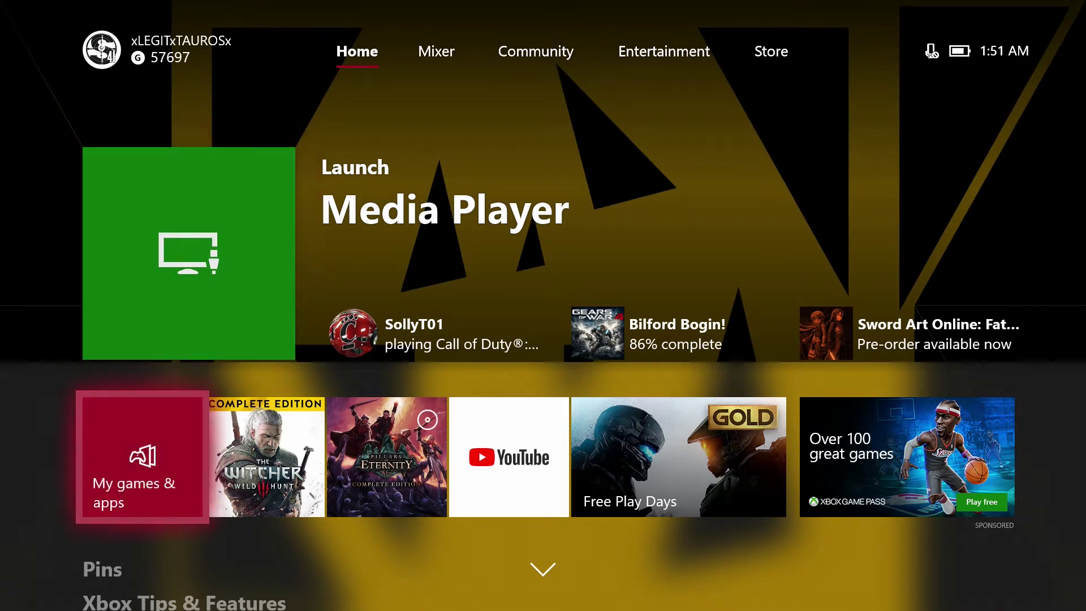
pyautogui.press('Up')
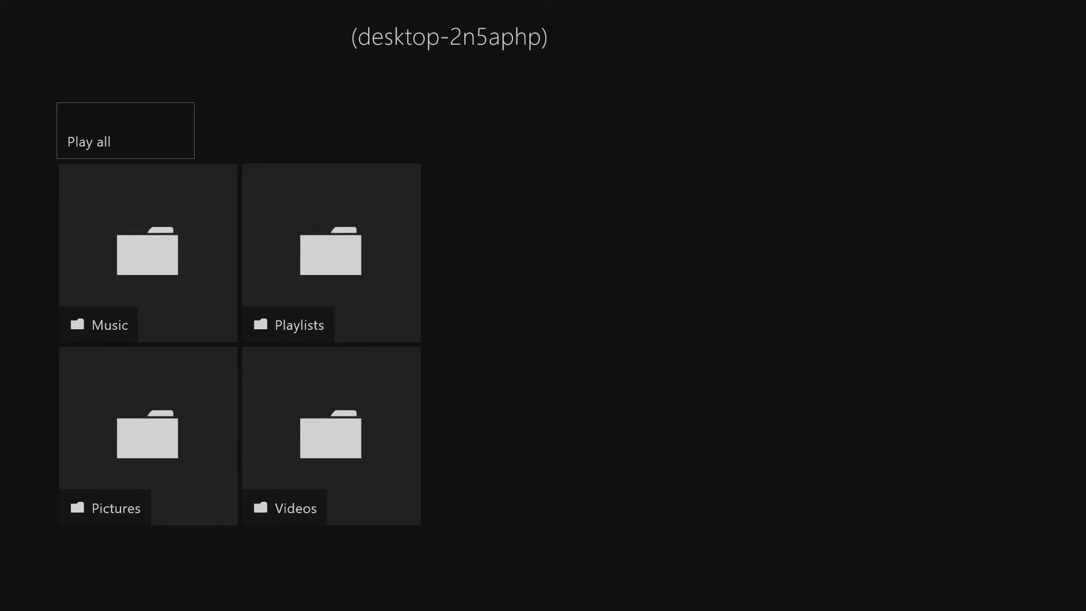
pyautogui.press('Down')
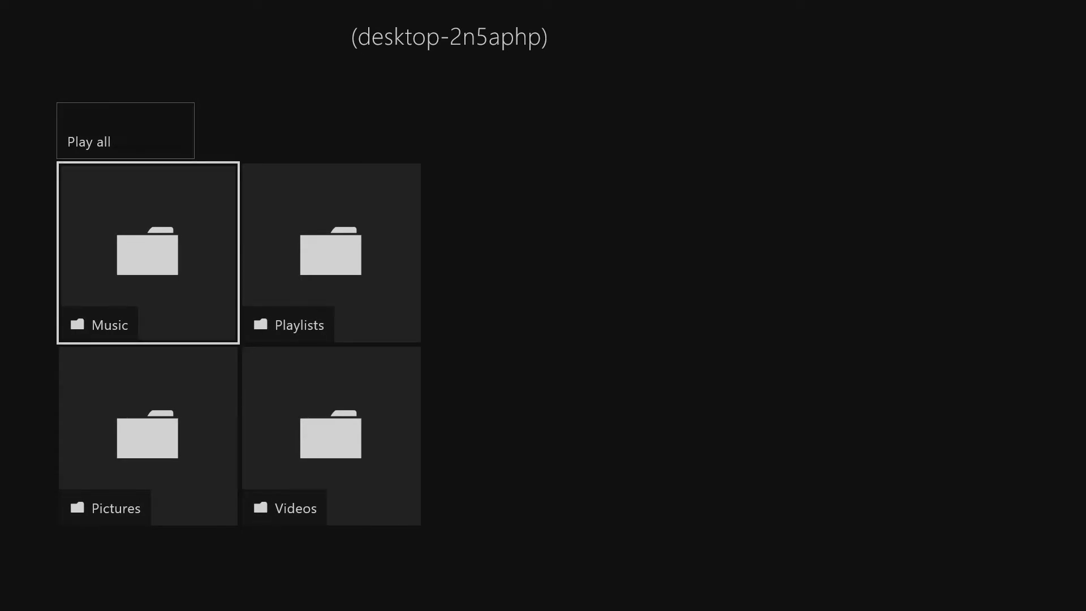
pyautogui.press('Down')
pyautogui.press('Right')
pyautogui.press('Up')
pyautogui.press('Left')
pyautogui.press('Down')
pyautogui.press('Right')
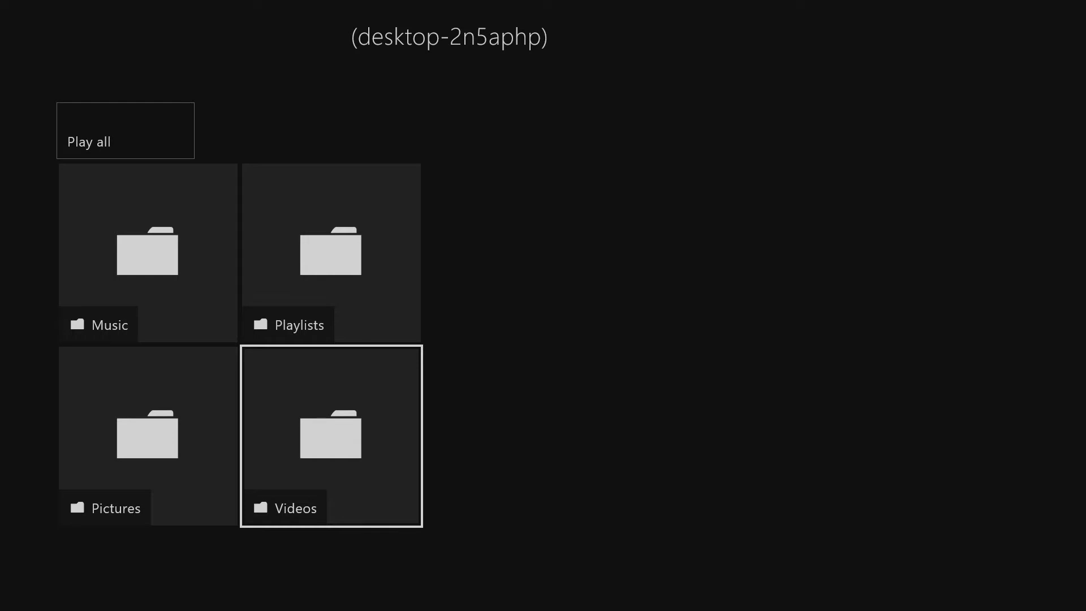
pyautogui.press('Left')
pyautogui.press('Up')
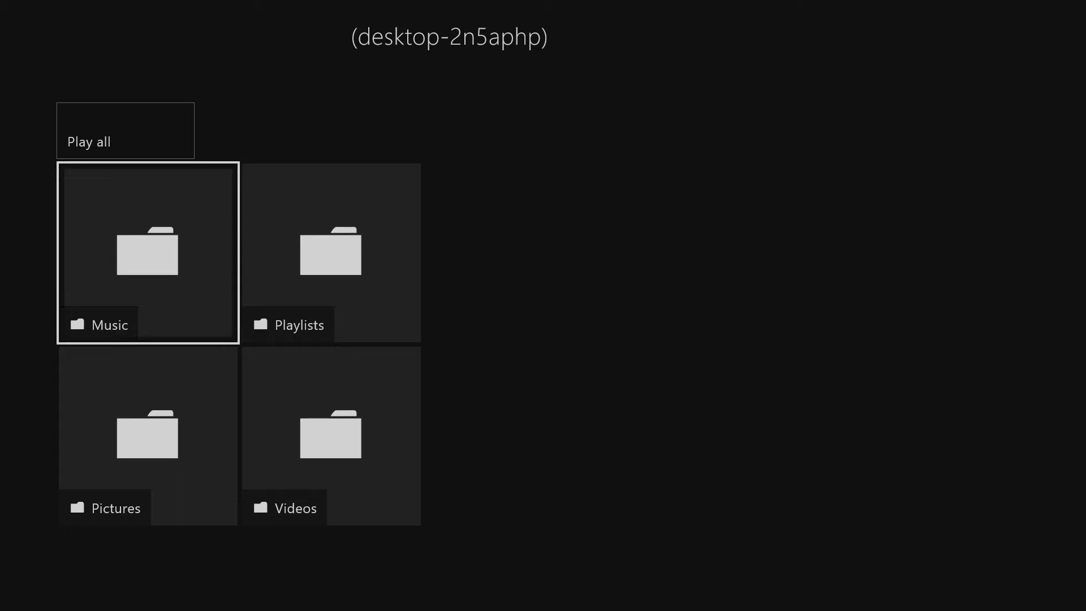
# Open Music, preview All Music songs like 4 Leaf Clover, then return to the Music categories
pyautogui.press('Return')
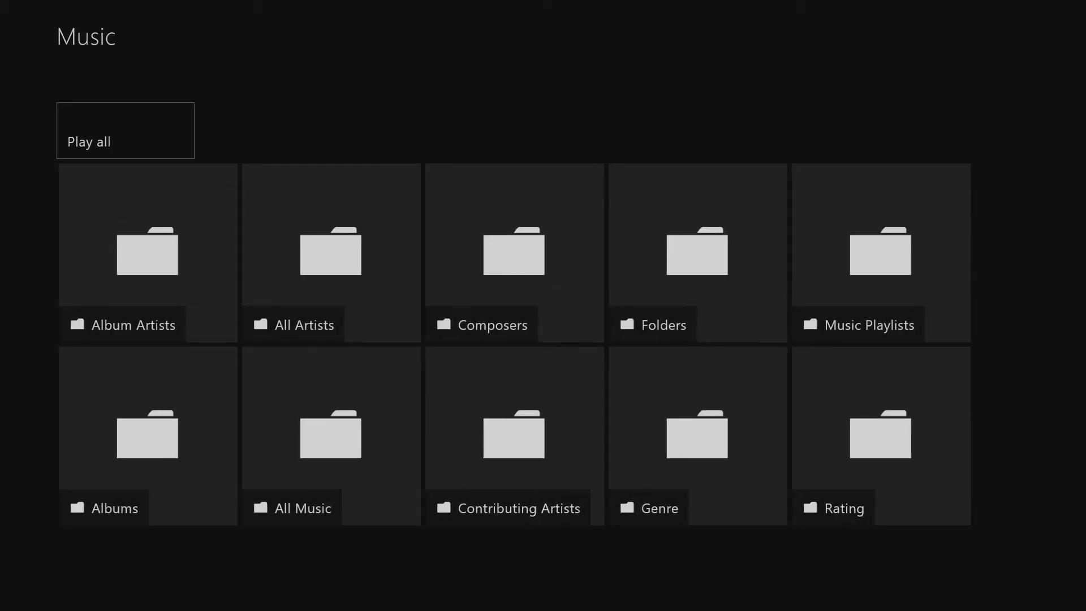
pyautogui.press('Down')
pyautogui.press('Right')
pyautogui.press('Right')
pyautogui.press('Right')
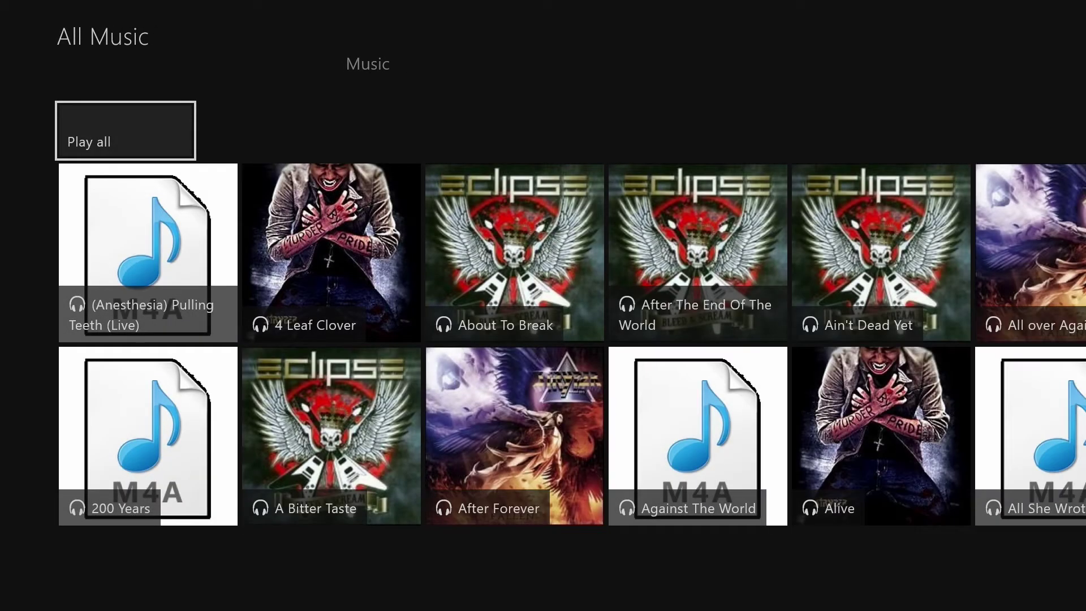
pyautogui.press('Down')
pyautogui.press('Right')
pyautogui.press('Left')
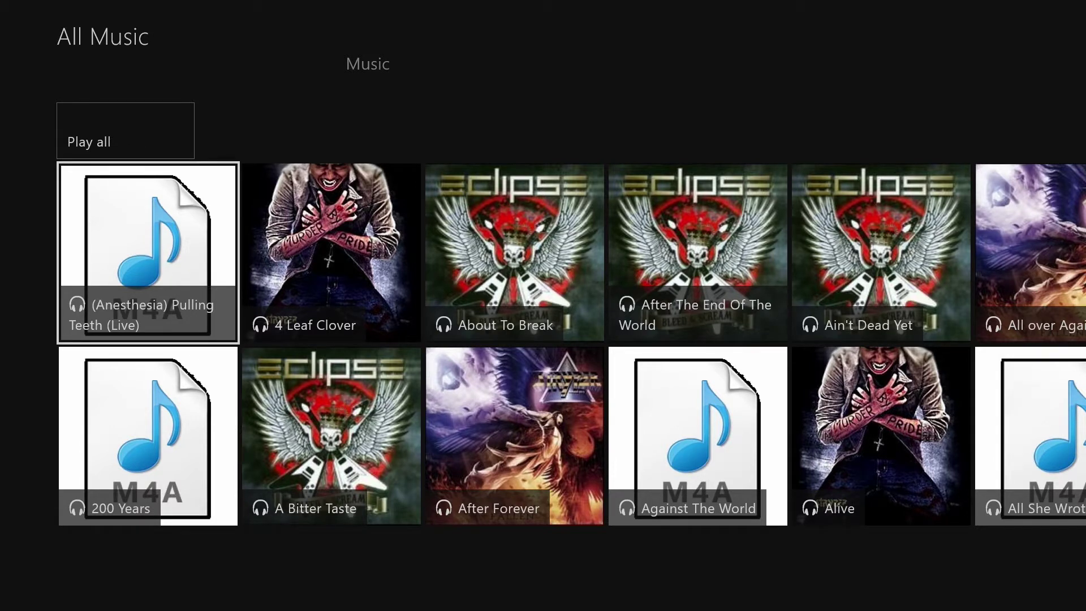
pyautogui.press('Escape')
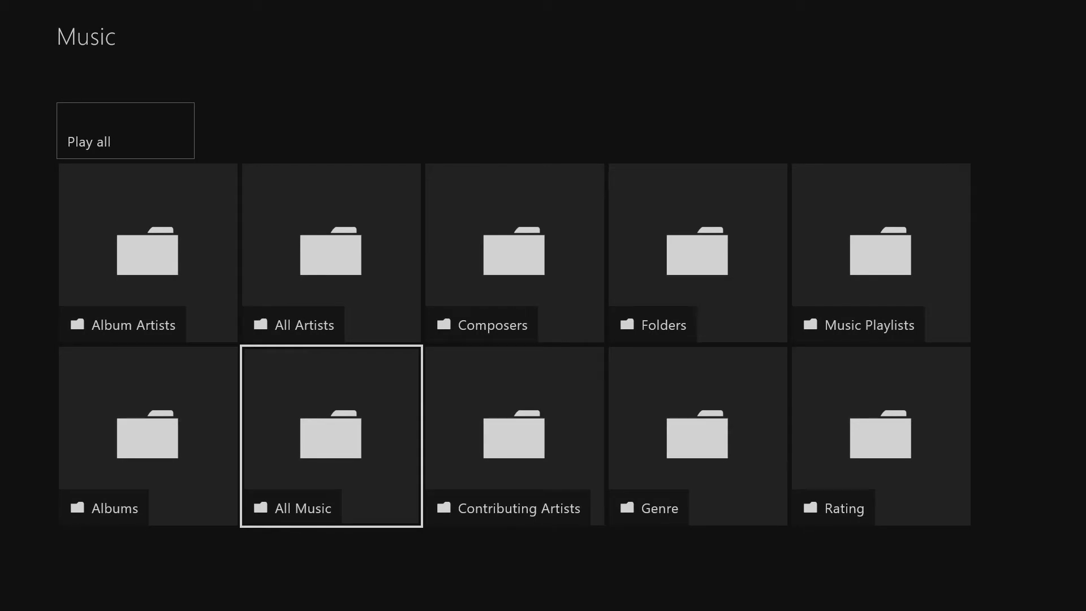
# Return to the library's top-level folders and open the Pictures folder
pyautogui.press('Left')
pyautogui.press('Escape')
pyautogui.press('Down')
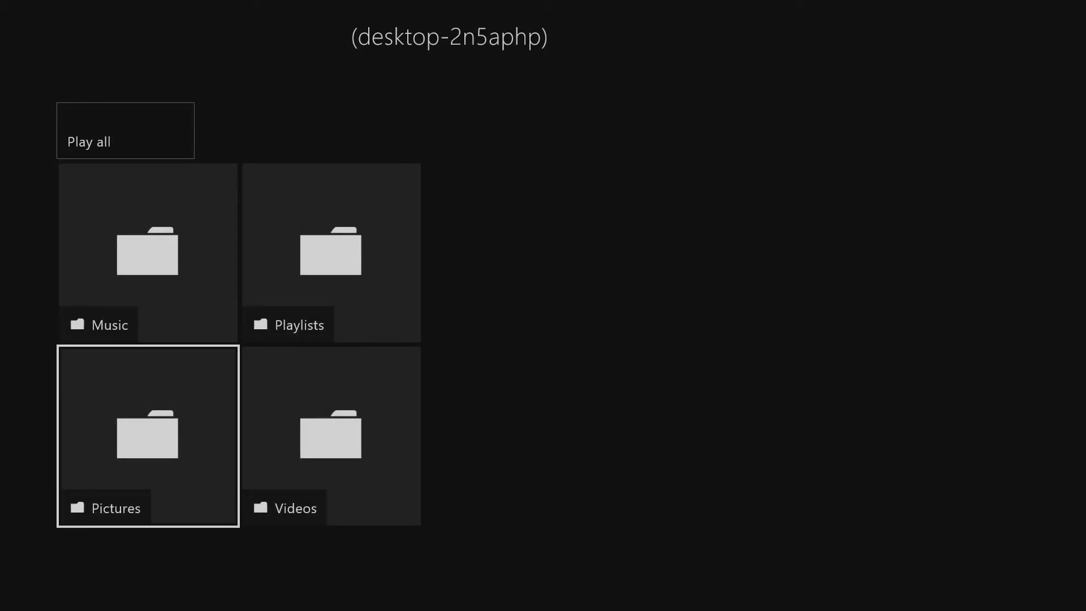
pyautogui.press('Right')
pyautogui.press('Left')
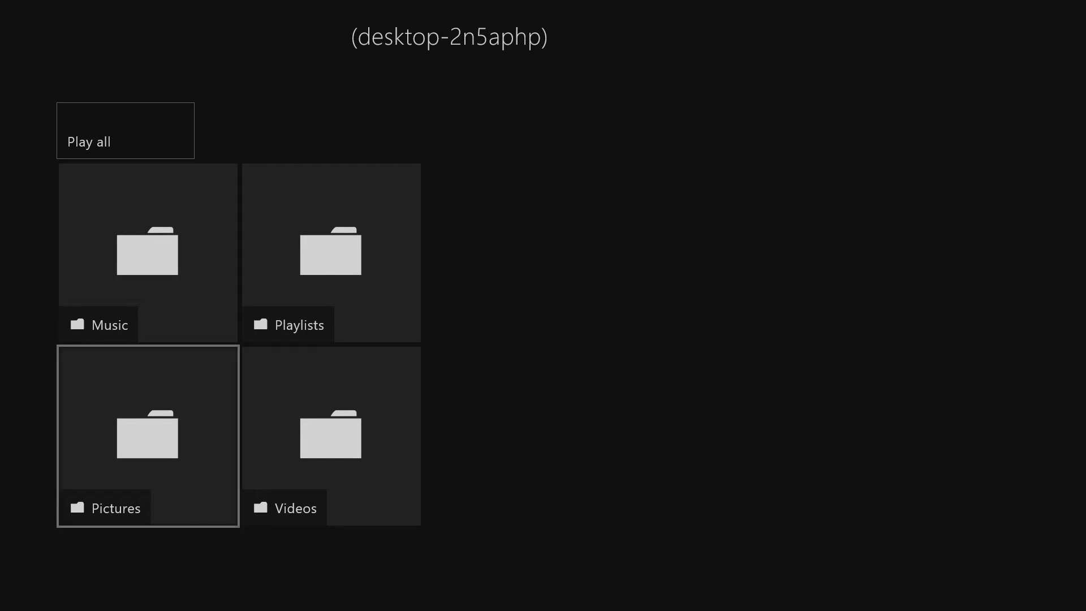
pyautogui.press('Return')
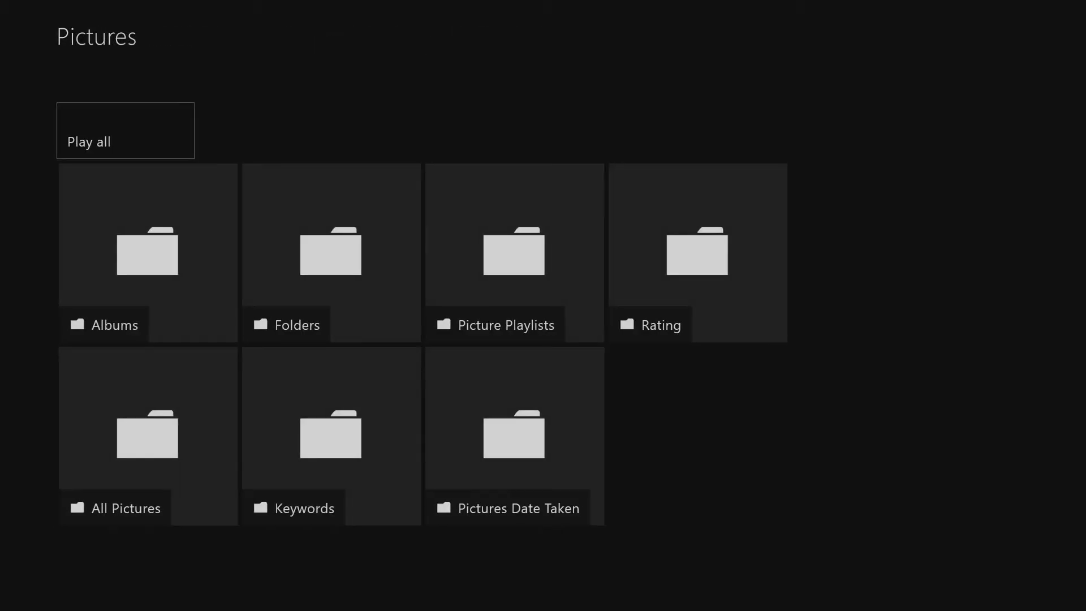
# Open the Folders category within Pictures
pyautogui.press('Right')
pyautogui.press('Right')
pyautogui.press('Left')
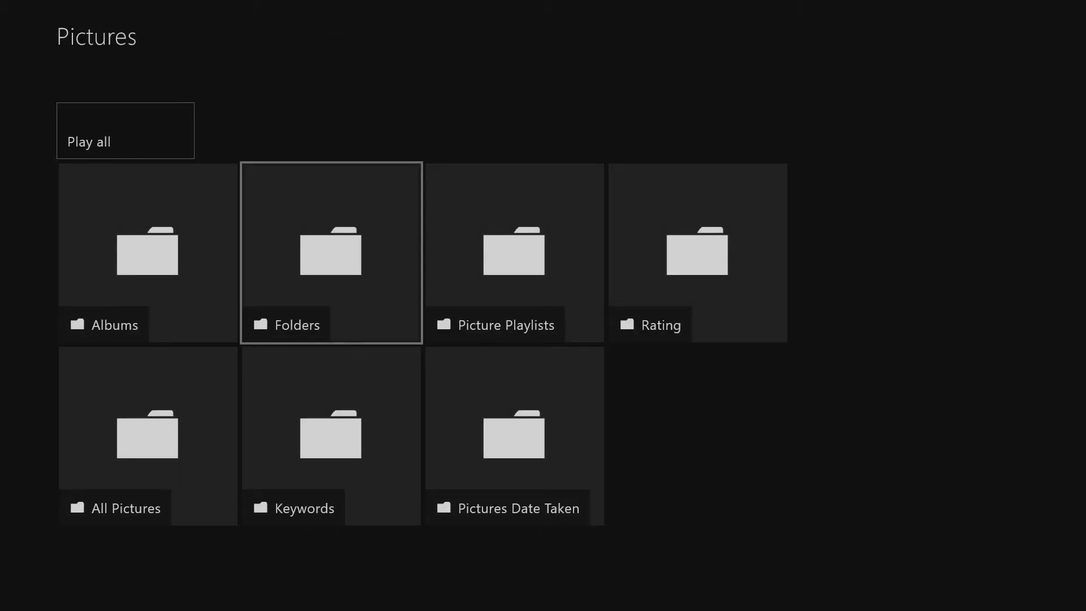
pyautogui.press('Left')
pyautogui.press('Right')
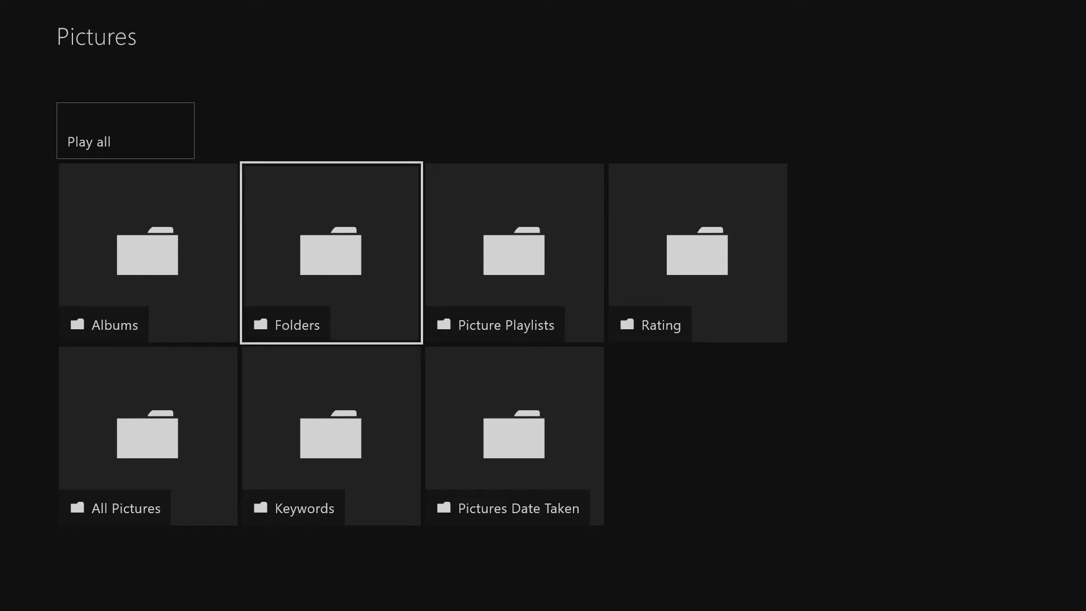
pyautogui.press('Return')
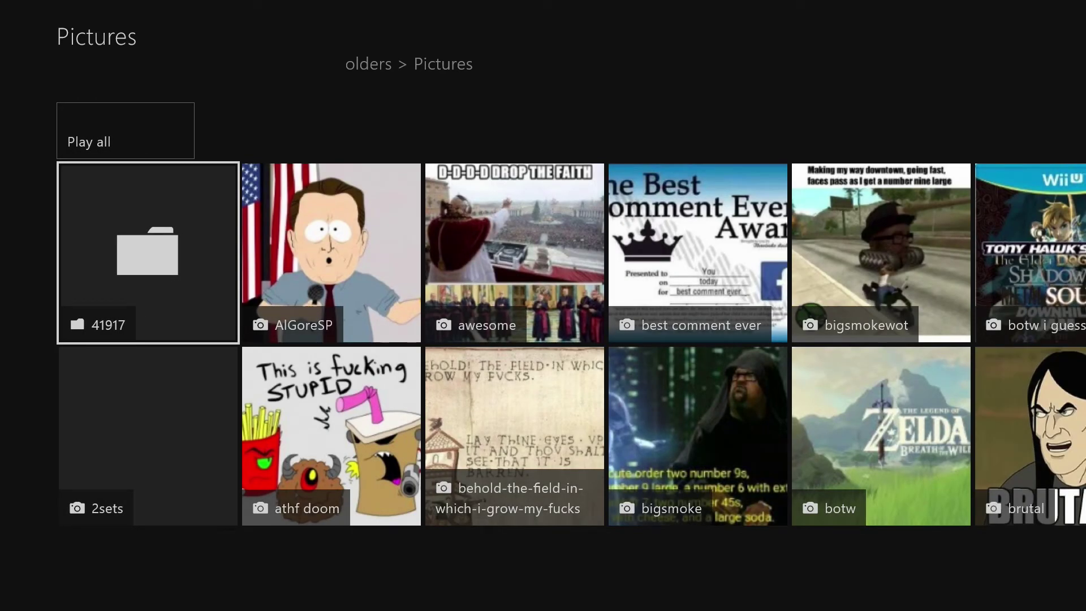
# Select the athf doom picture and bring up the Media Player options, then dismiss them
pyautogui.press('Down')
pyautogui.press('Right')
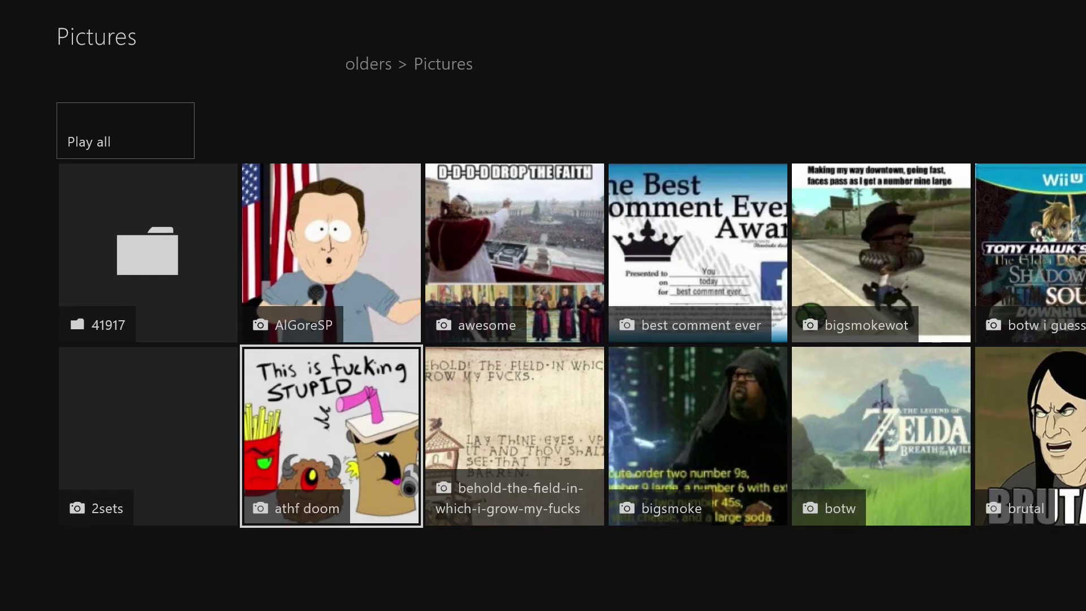
pyautogui.press('Up')
pyautogui.press('Left')
pyautogui.press('Right')
pyautogui.press('Down')
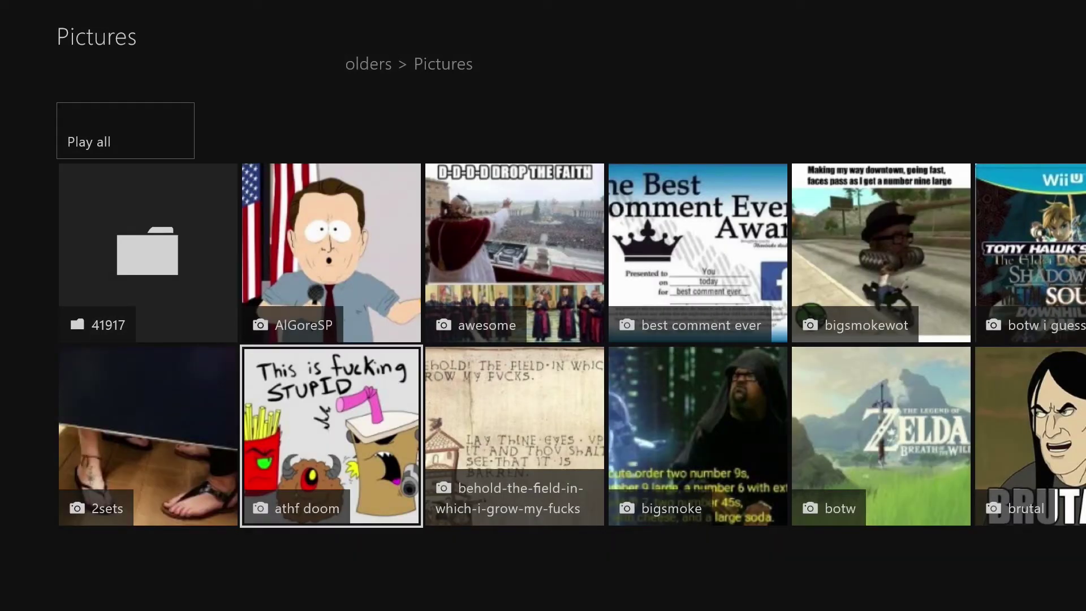
pyautogui.press('Menu')
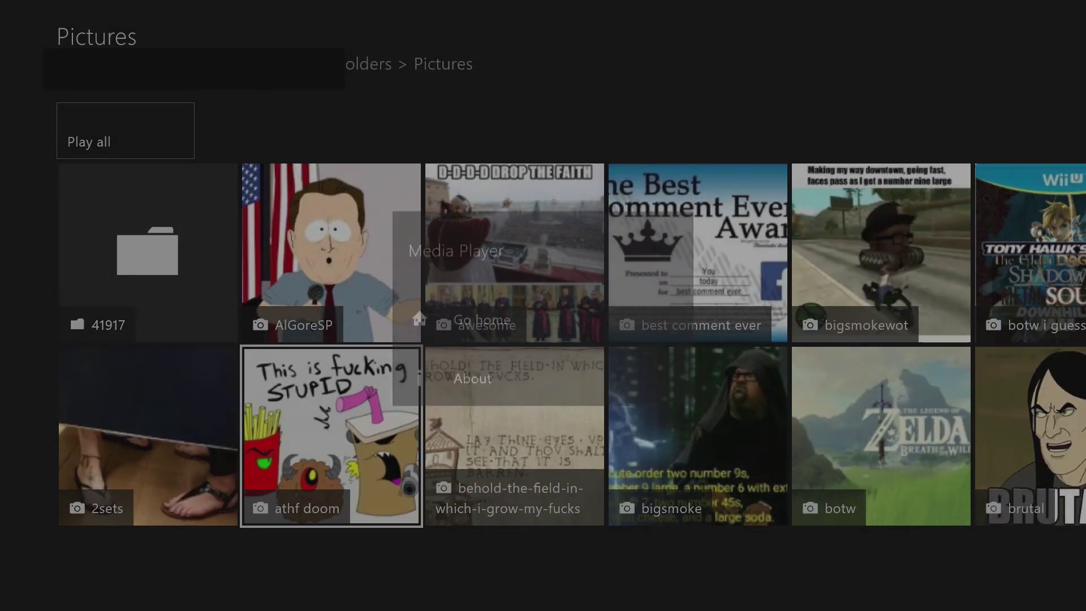
pyautogui.press('Escape')
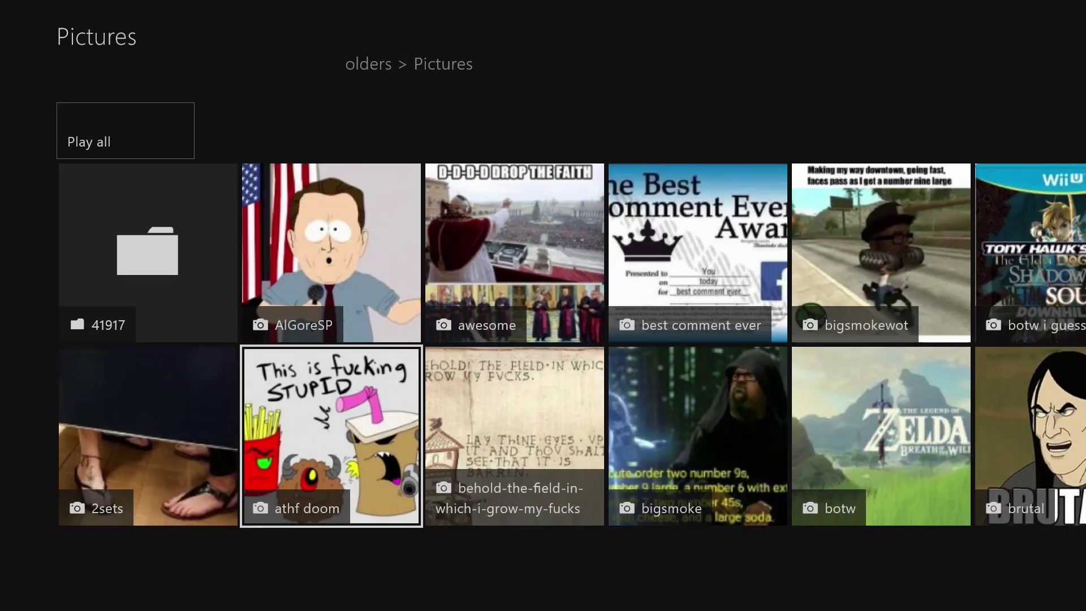